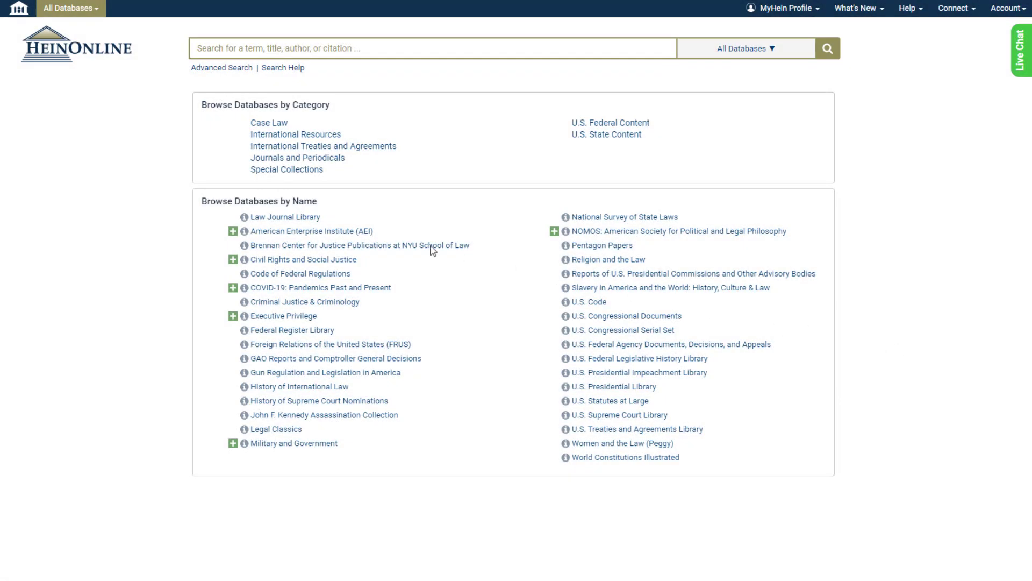
Open the Law Journal Library's PathFinder subject browse and scroll through the topic list.
click(318, 220)
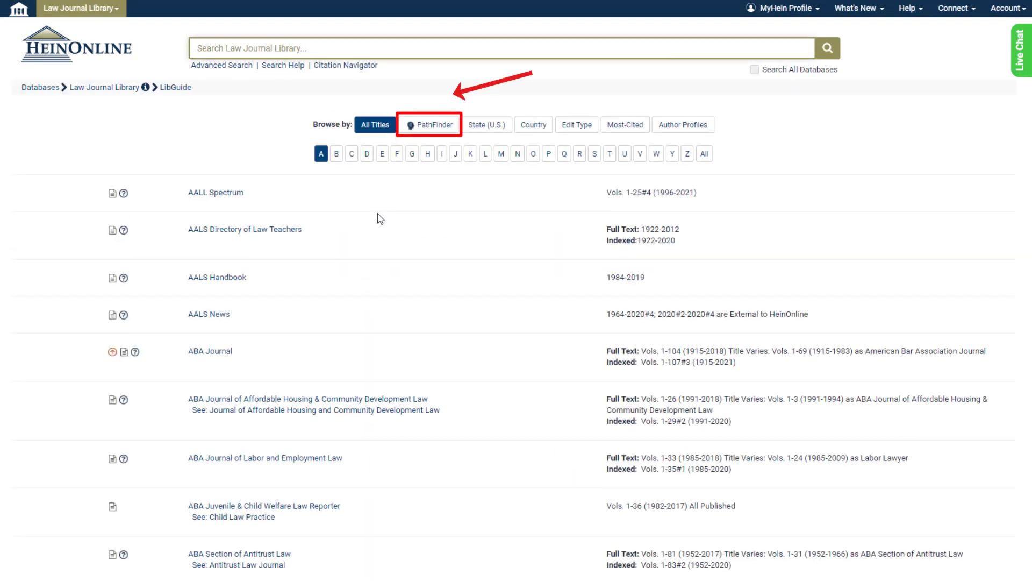
click(427, 132)
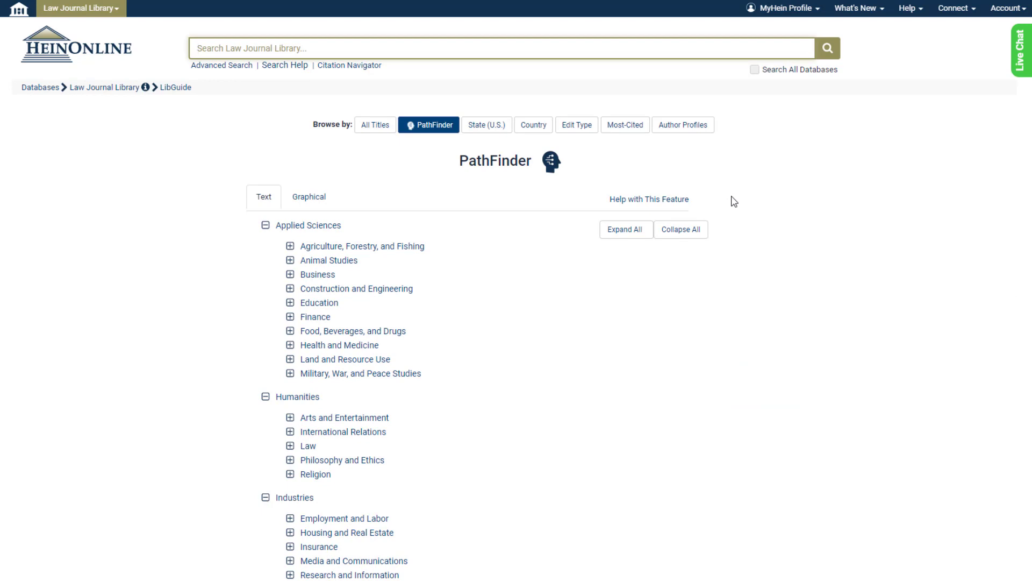
scroll(734, 201, down, 2)
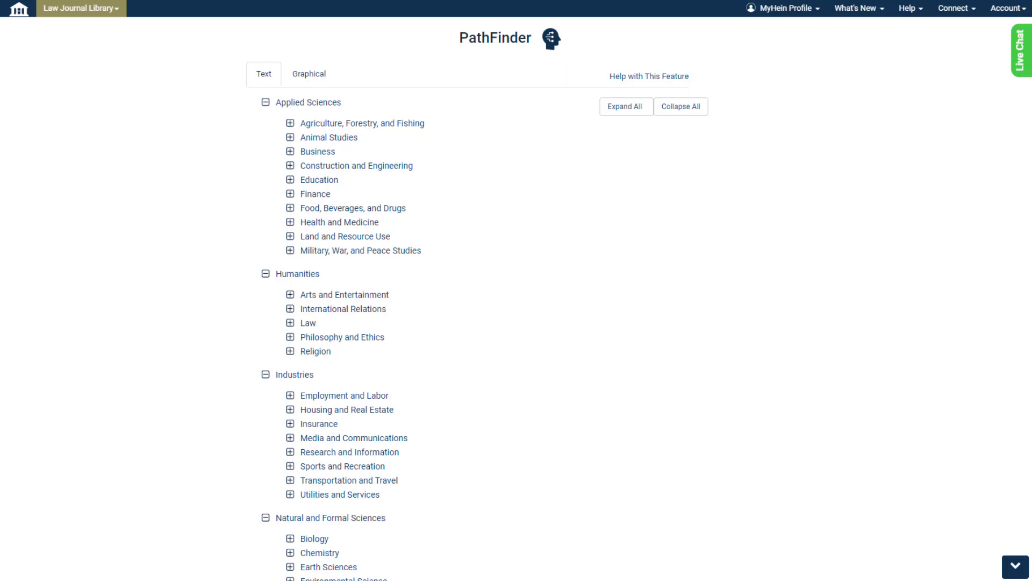
scroll(478, 299, down, 1)
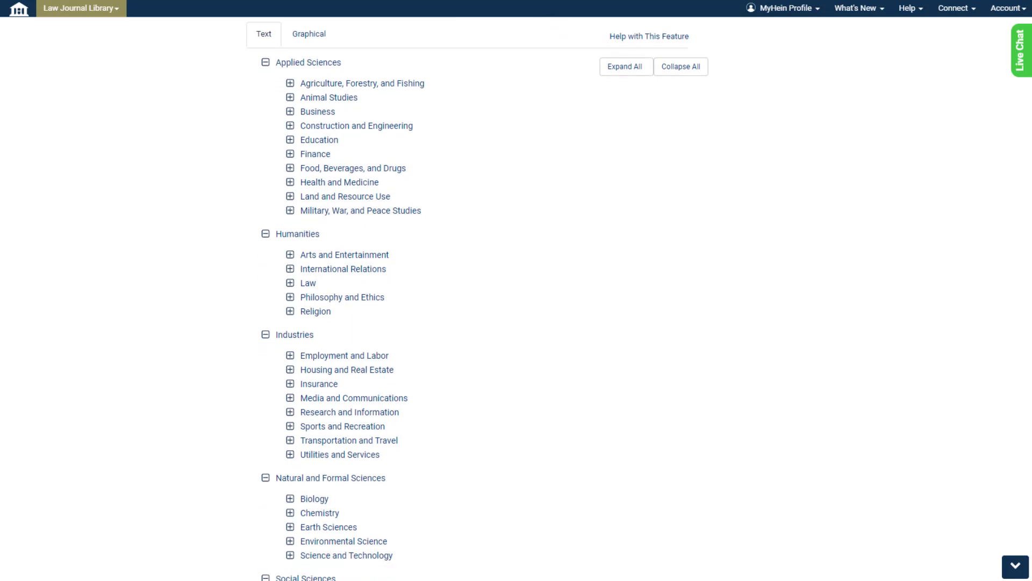
scroll(478, 299, down, 1)
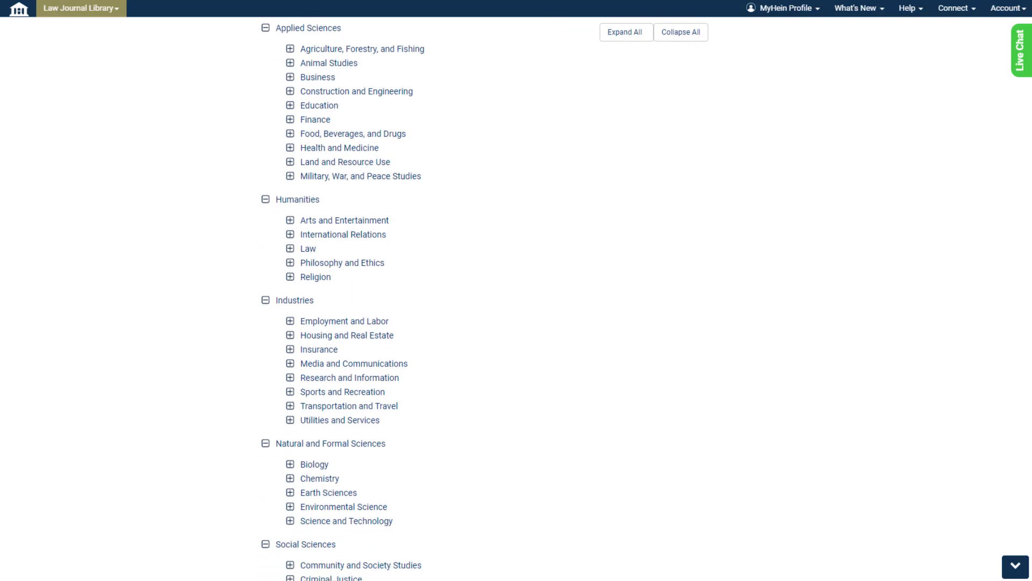
scroll(478, 299, down, 2)
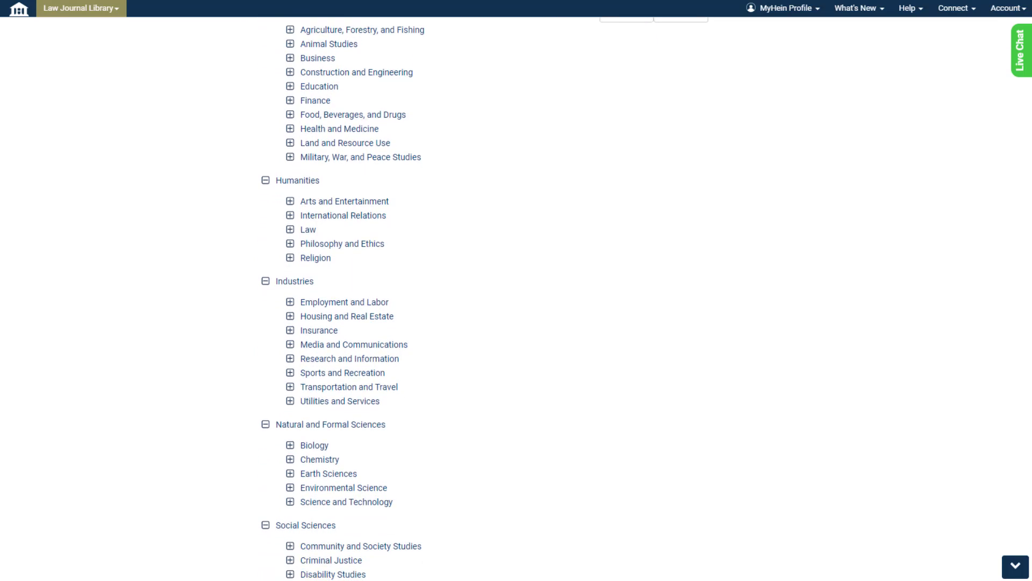
scroll(1028, 272, down, 2)
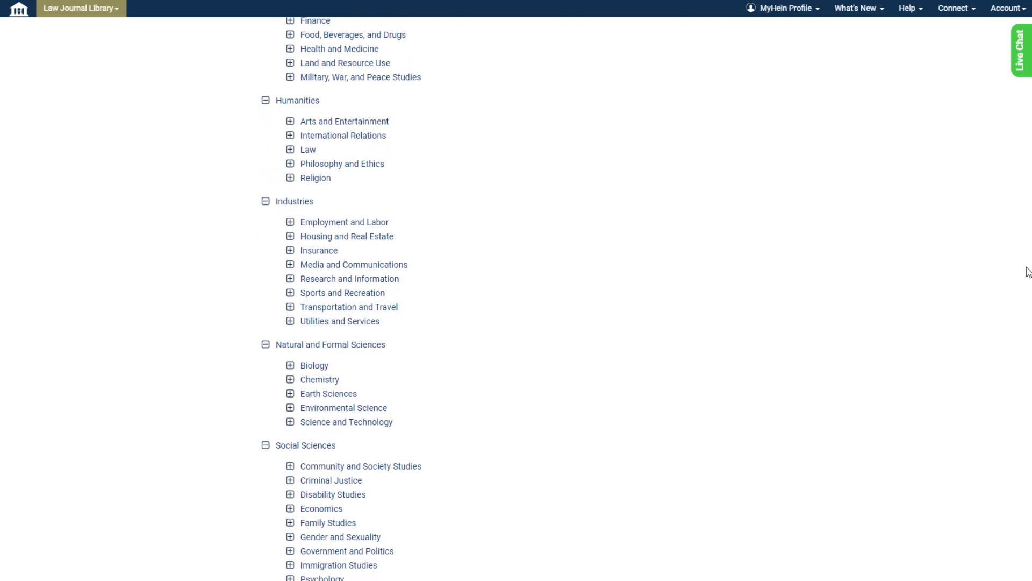
scroll(1028, 272, down, 1)
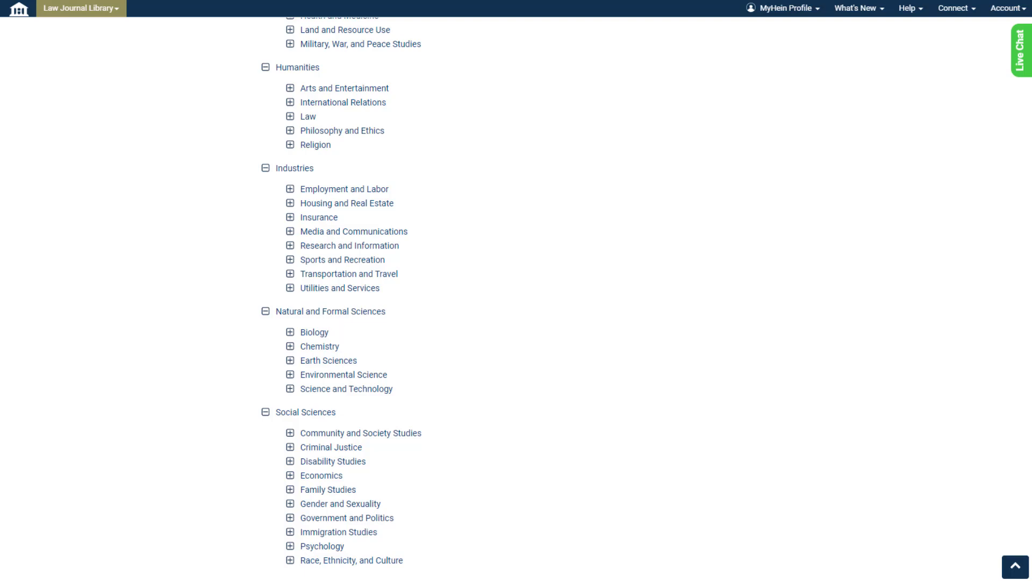
scroll(516, 298, up, 3)
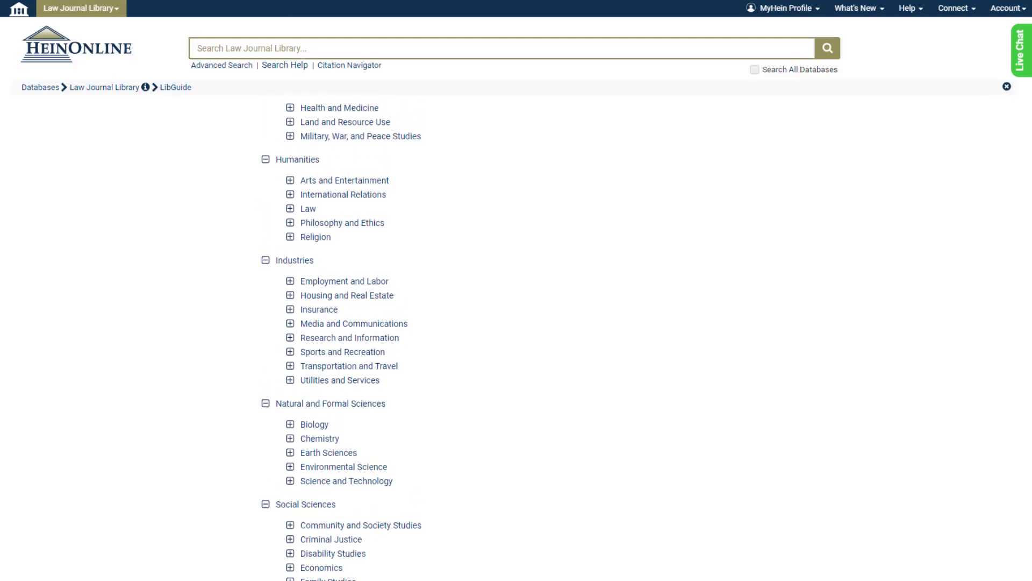
scroll(516, 299, up, 3)
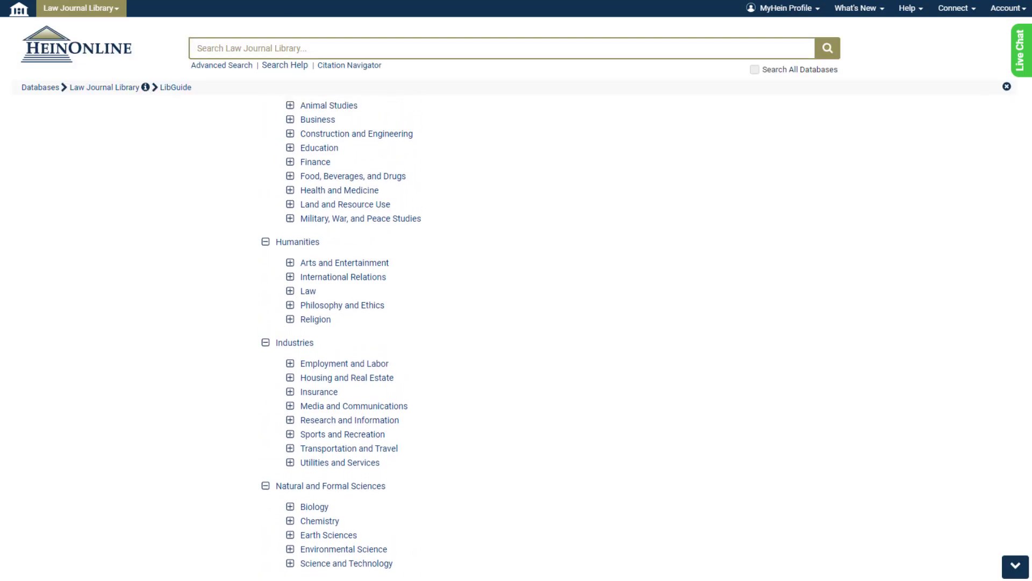
scroll(516, 298, up, 3)
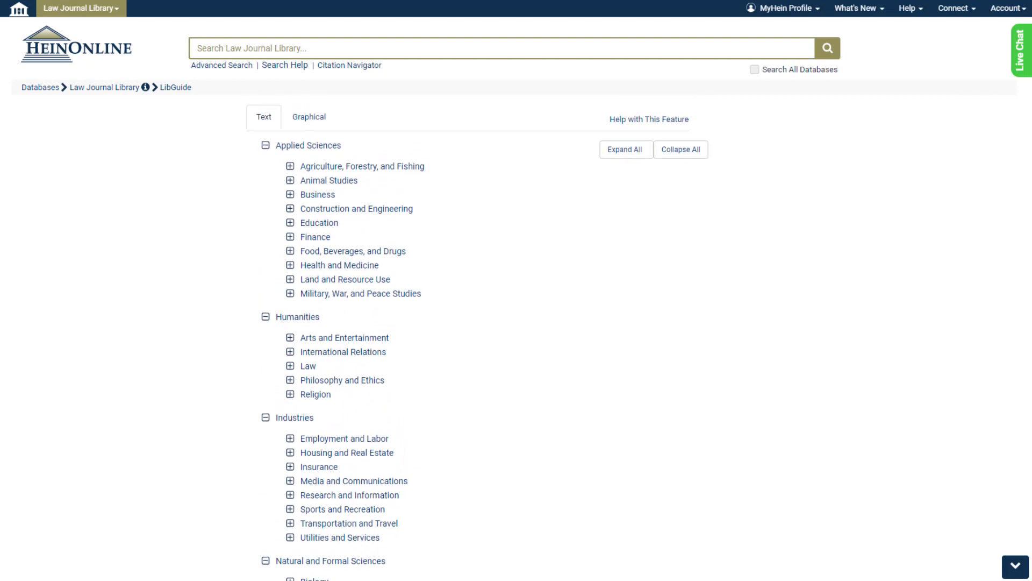
scroll(516, 298, up, 2)
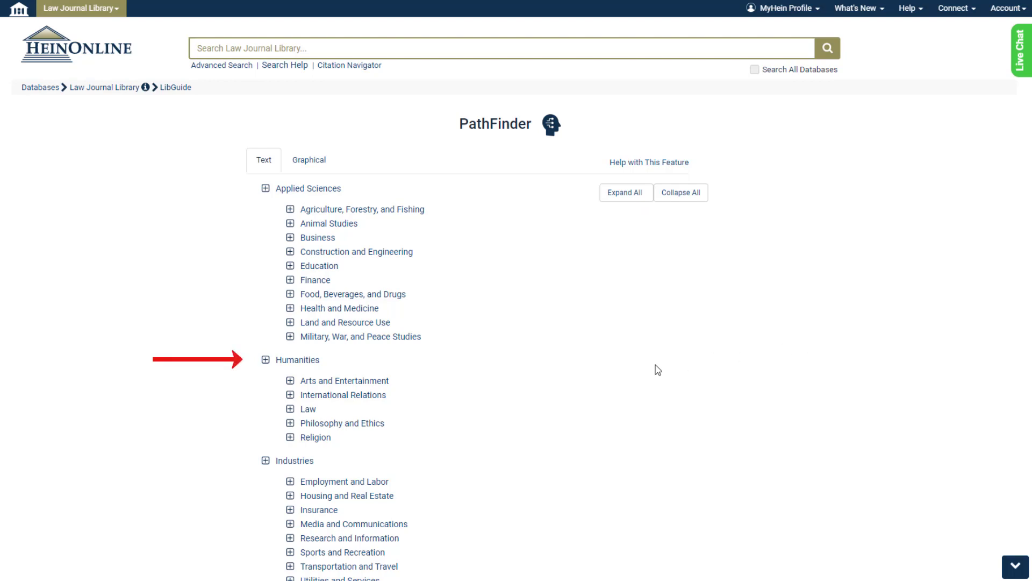
Expand Arts and Entertainment, then Film and Television to reveal its eleven subtopics.
click(290, 381)
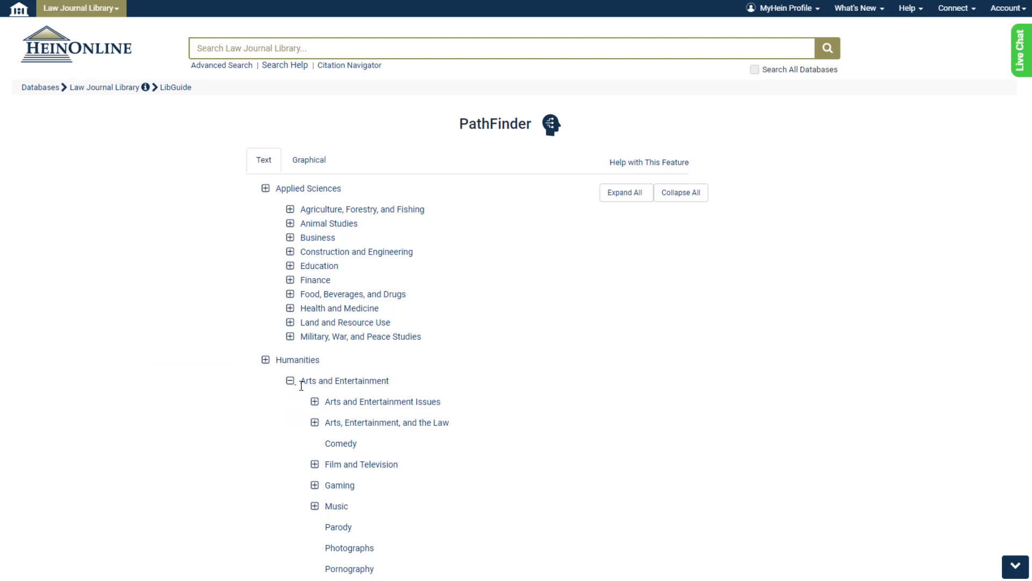
scroll(660, 386, down, 3)
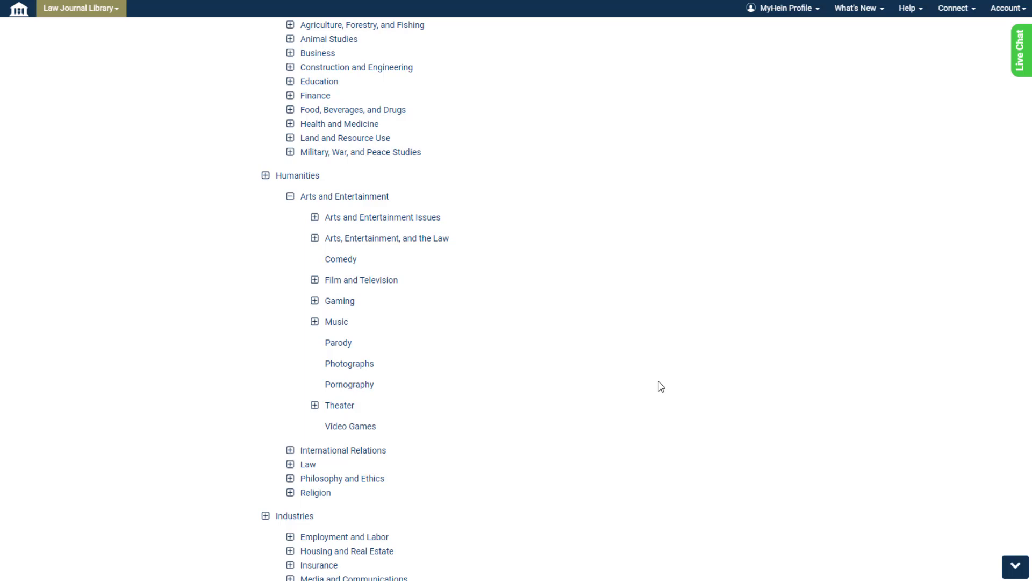
click(315, 280)
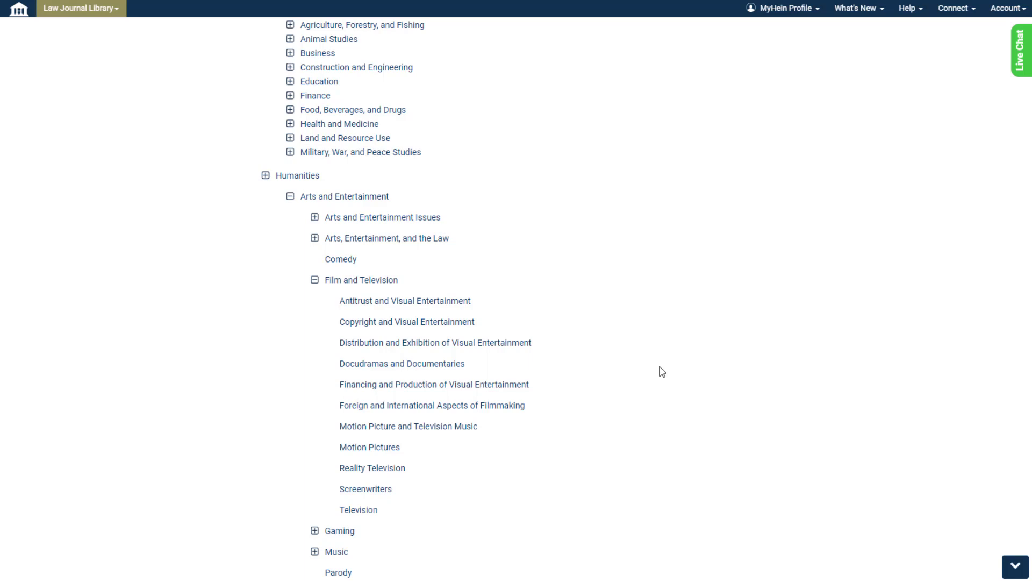
Open the 148 Docudramas and Documentaries results and scroll through them.
click(461, 365)
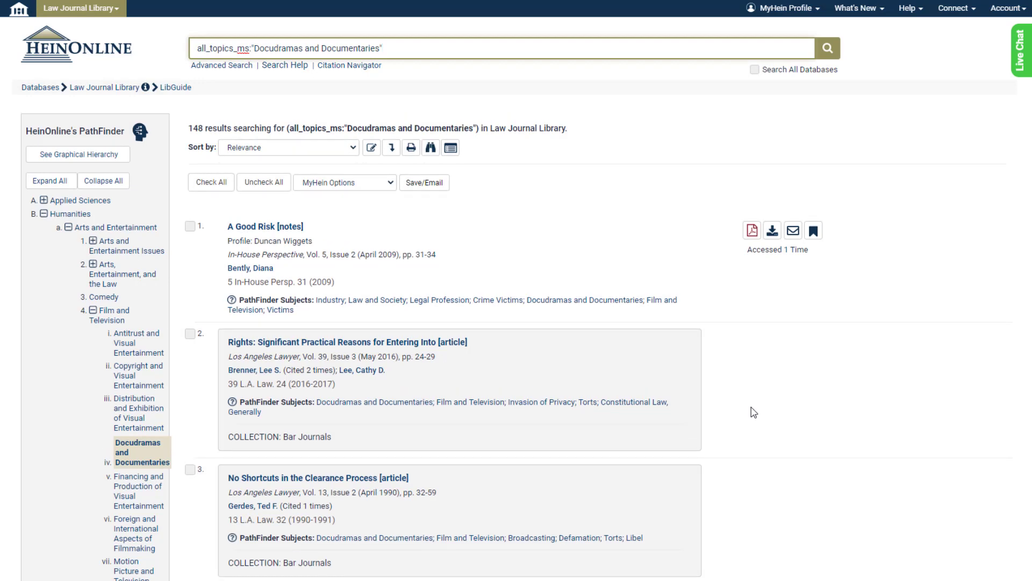
scroll(754, 412, down, 5)
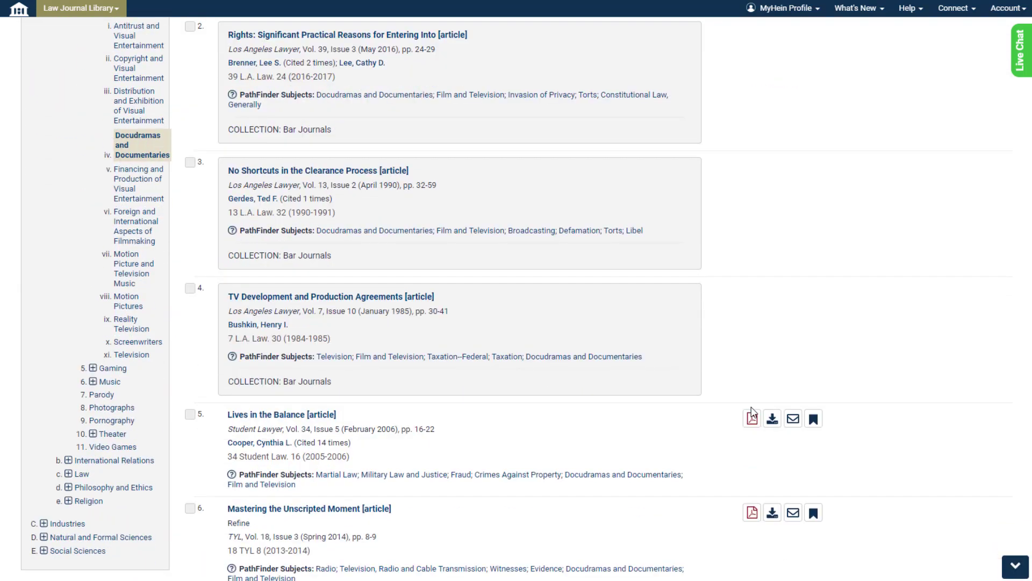
scroll(752, 412, up, 5)
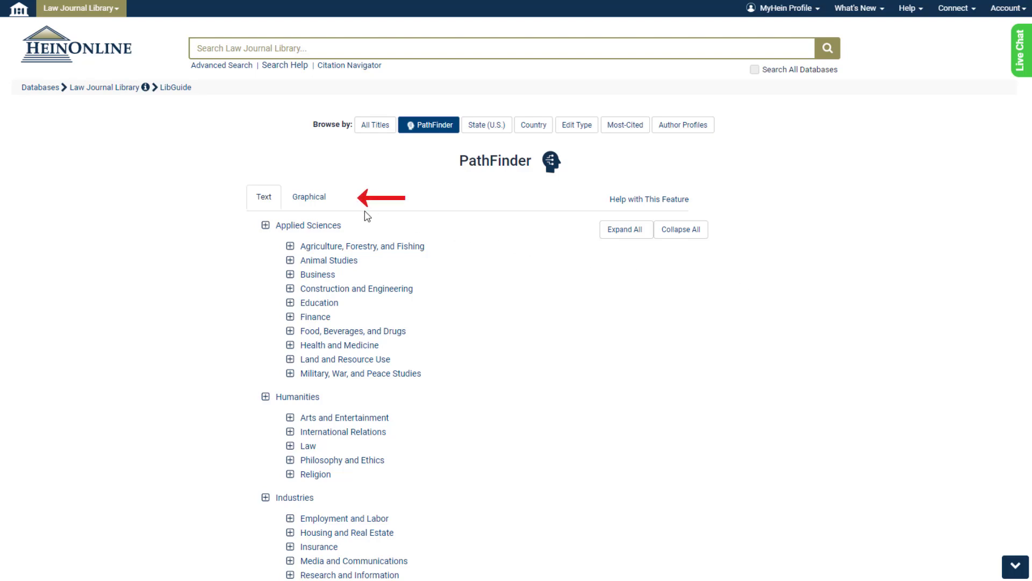
In the subject wheel, drill into Natural and Formal Sciences, Science and Technology, then Artificial Intelligence.
click(332, 205)
scroll(802, 300, down, 3)
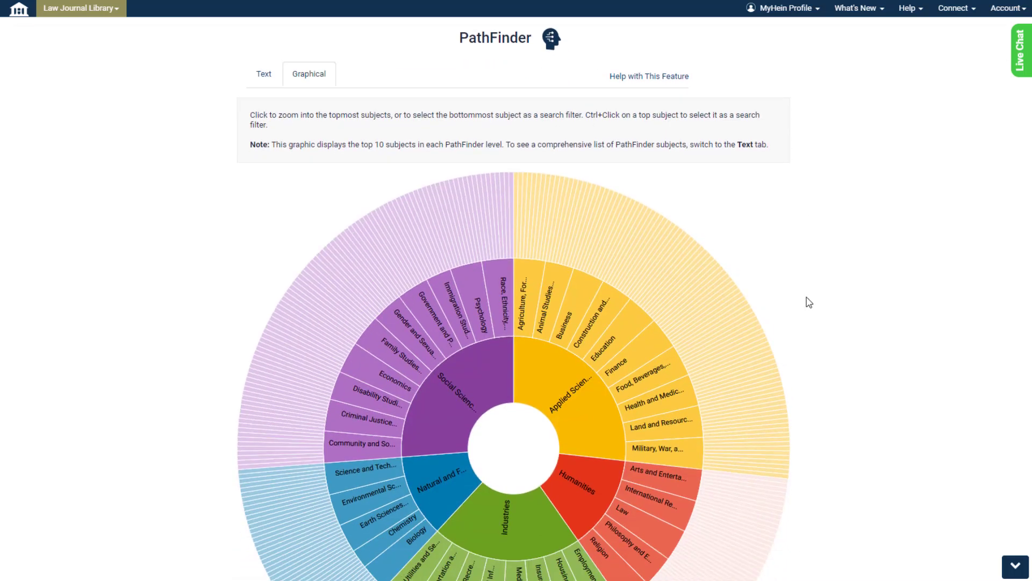
scroll(989, 319, down, 1)
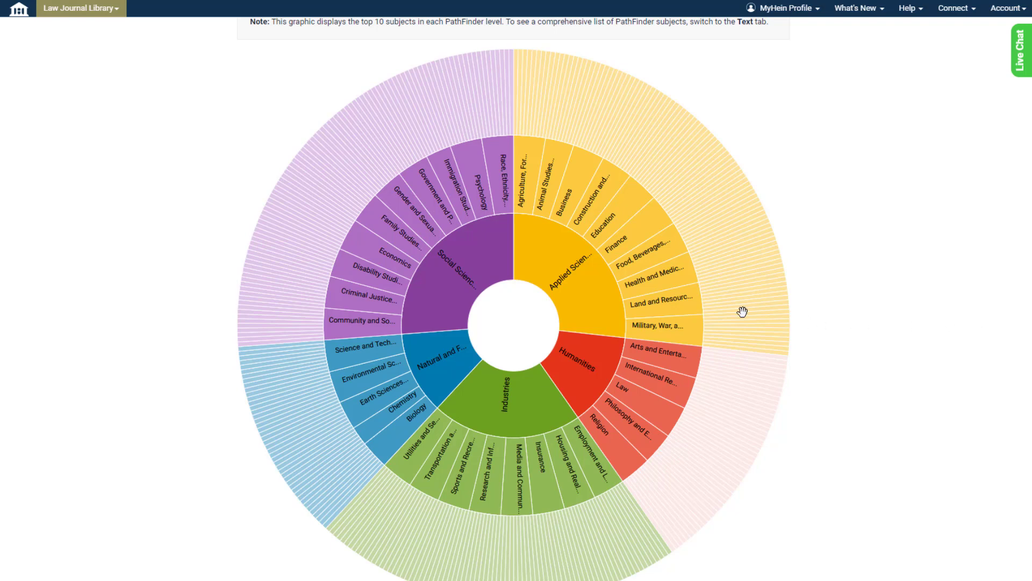
click(448, 359)
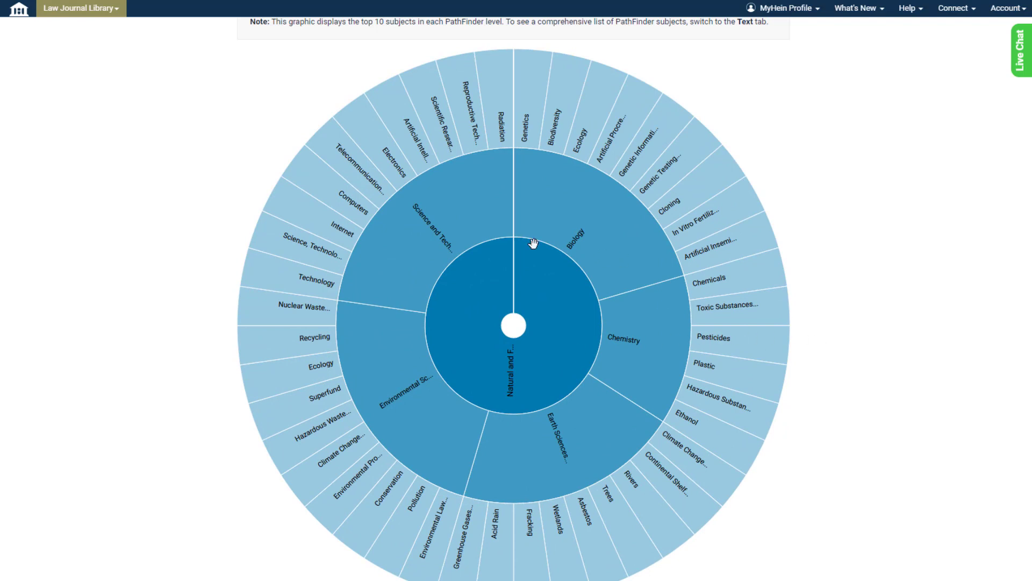
click(423, 227)
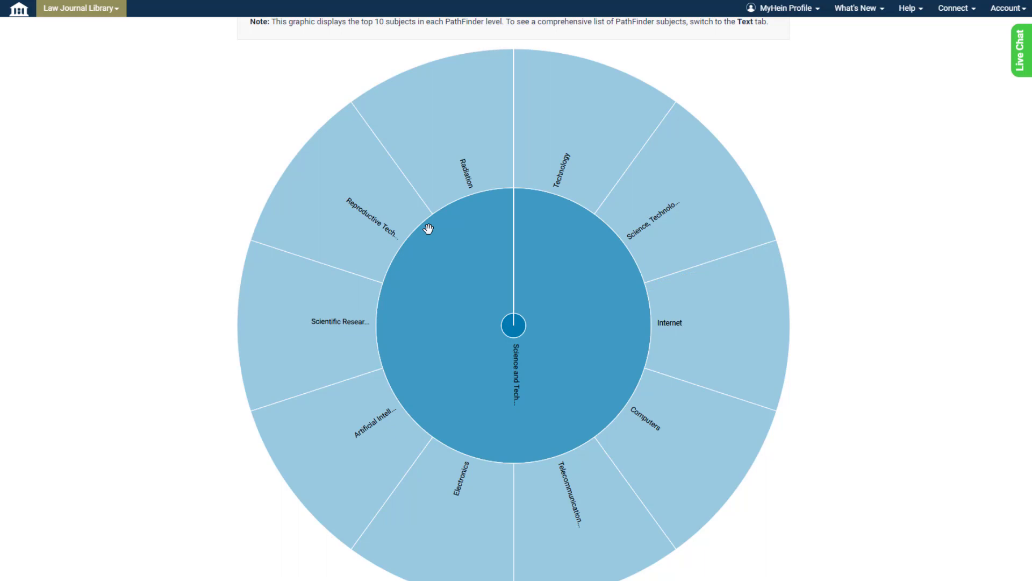
click(364, 428)
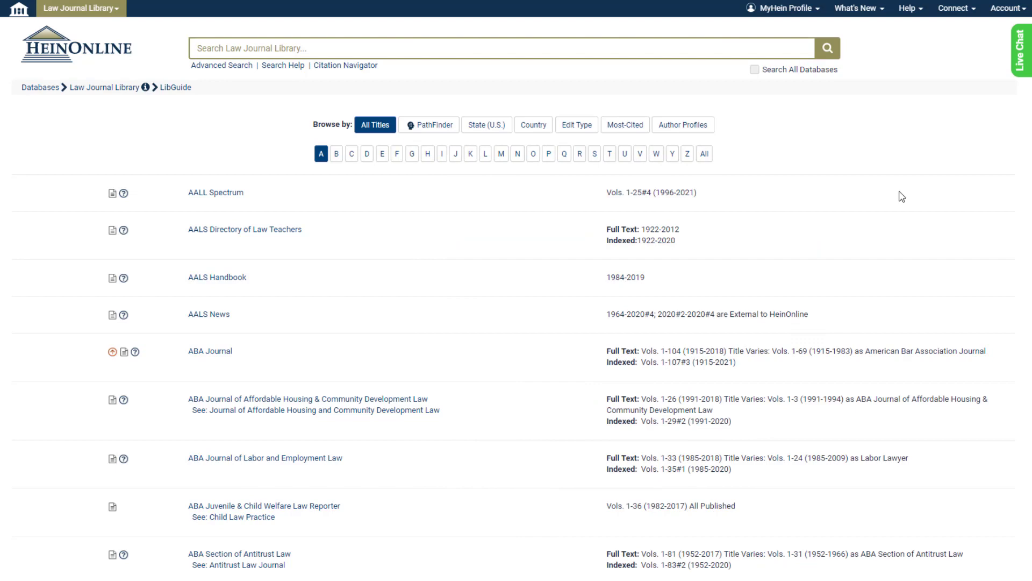
click(240, 74)
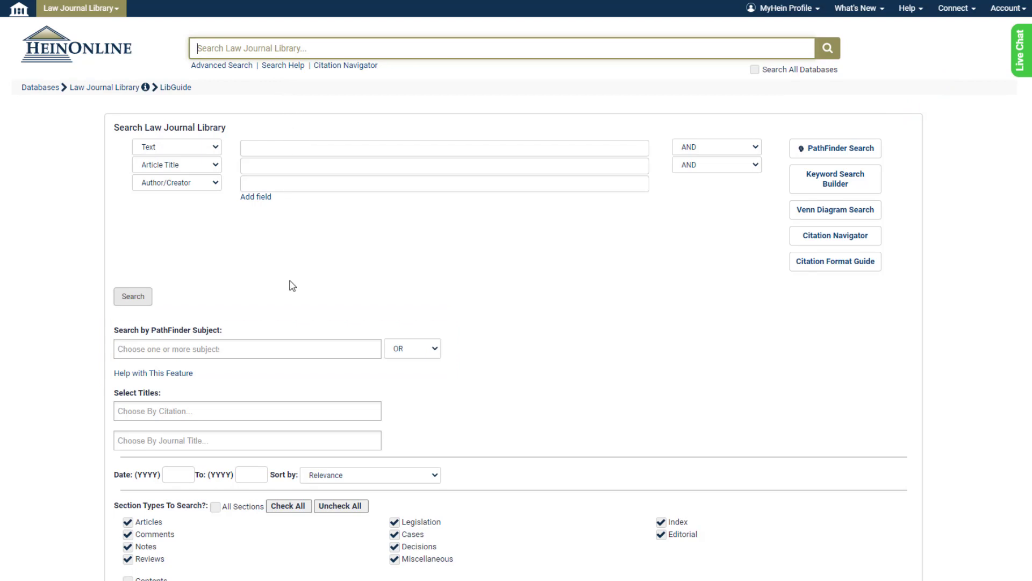
click(274, 346)
text(S)
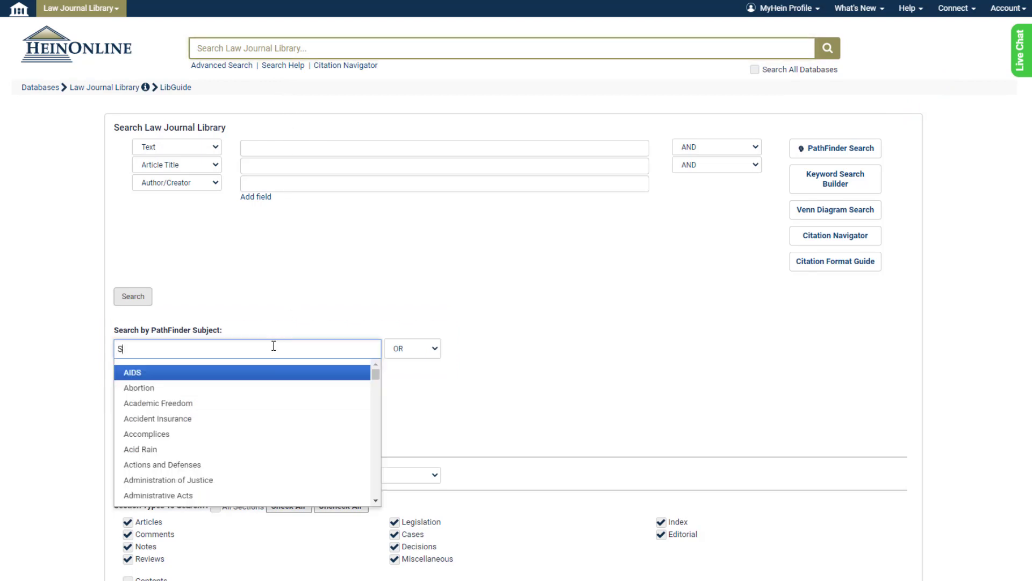
text(ame-Se)
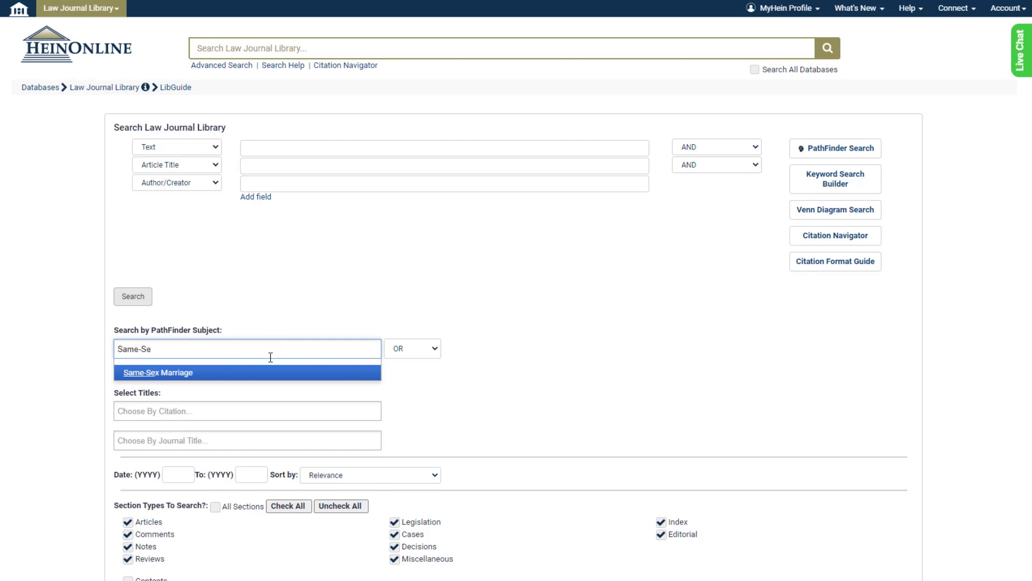
click(269, 372)
text(Gender I)
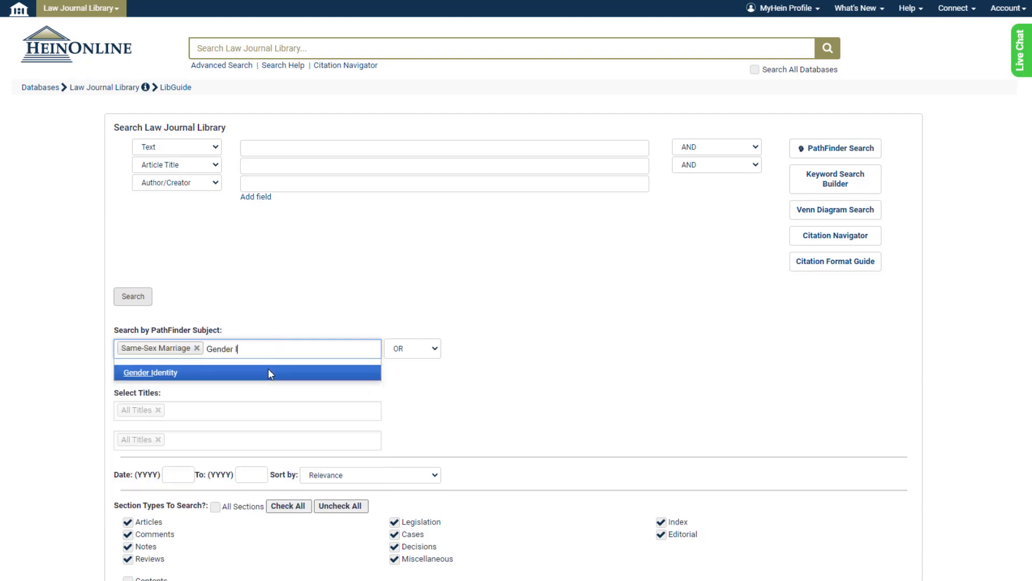
click(268, 372)
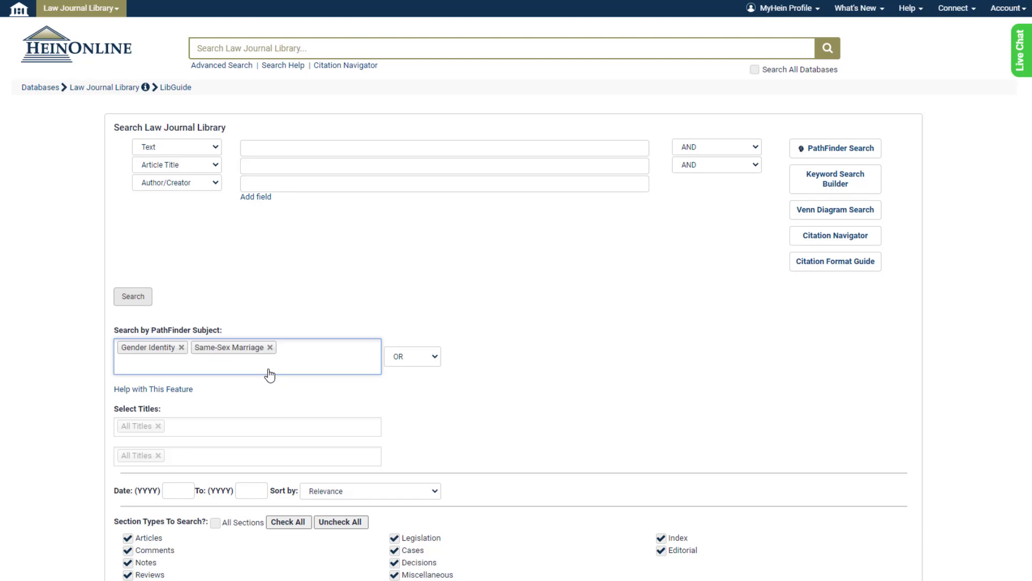
text(Transg)
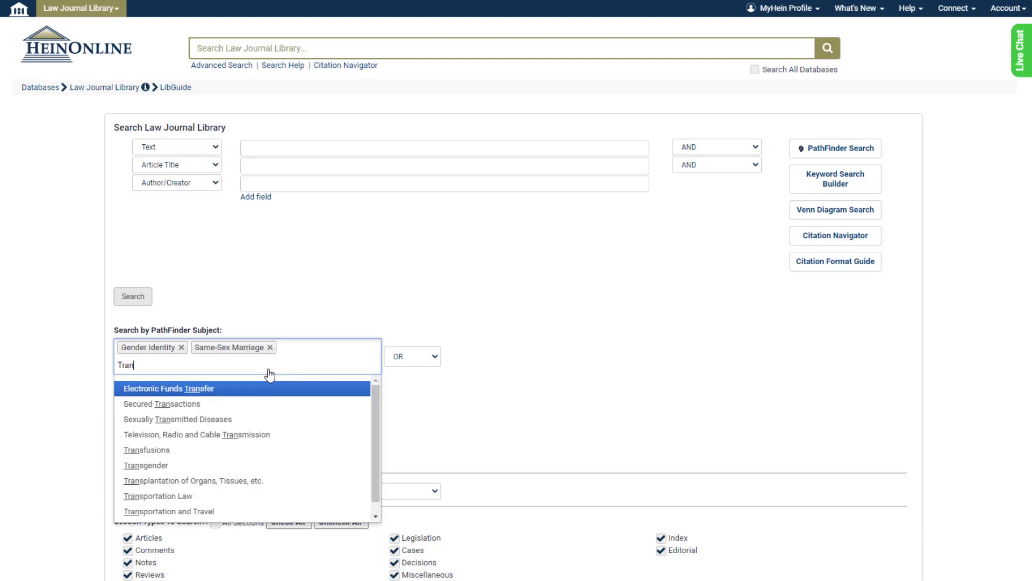
click(269, 389)
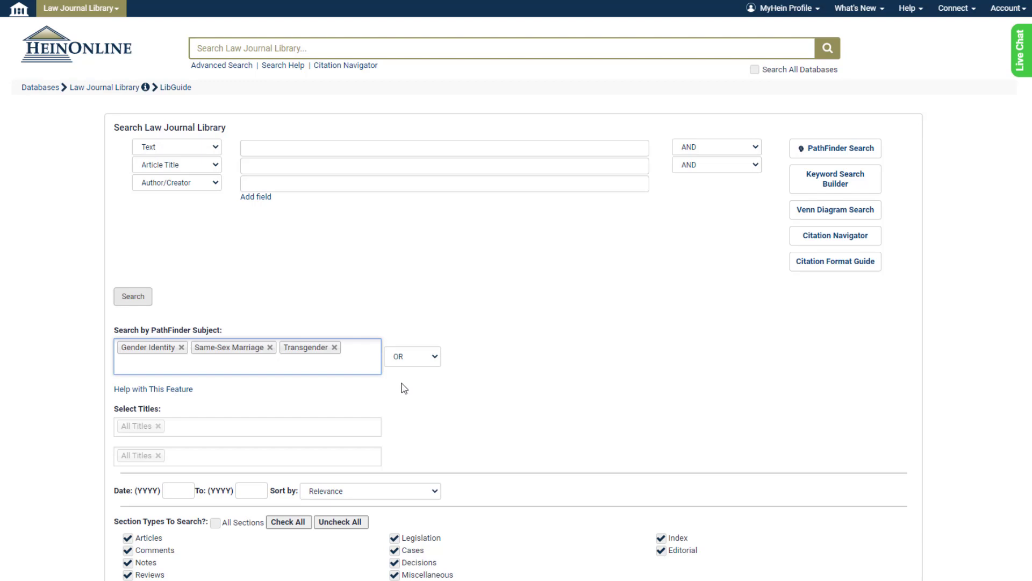
click(421, 362)
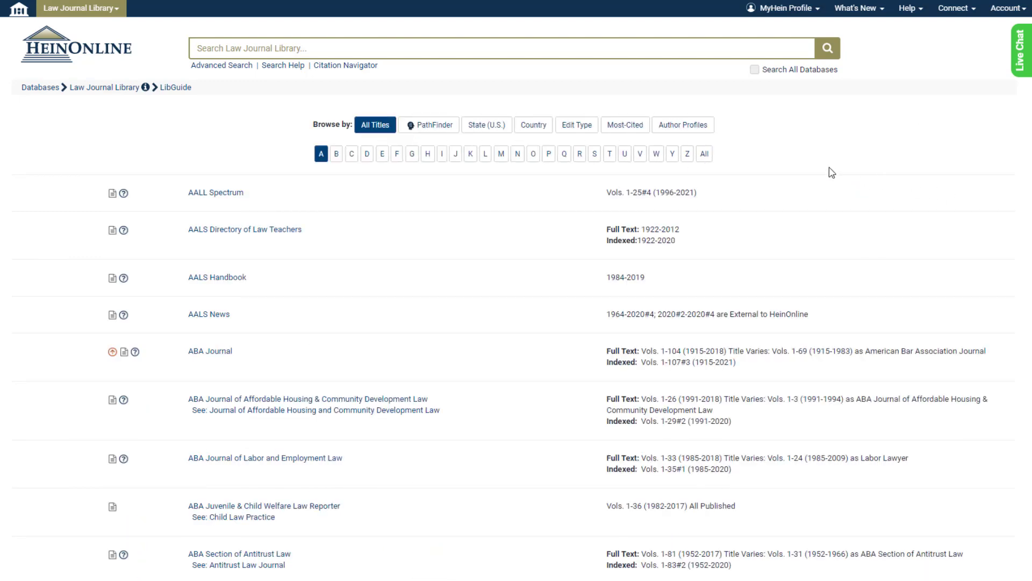
Search for "martin luther king" AND "civil rights", returning 11,796 results.
click(611, 55)
text("martin lu)
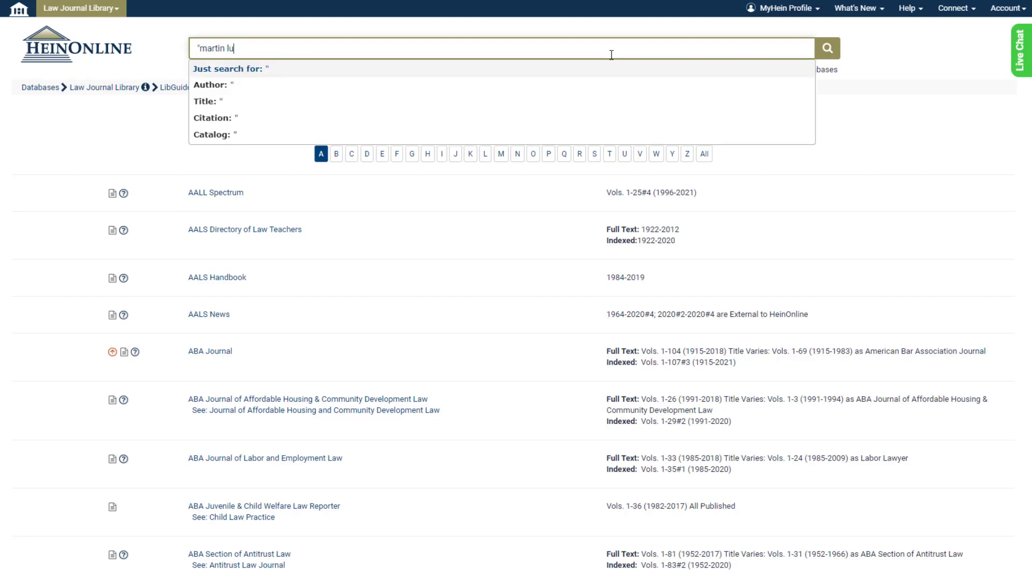
text(ther king" AND "civil rights")
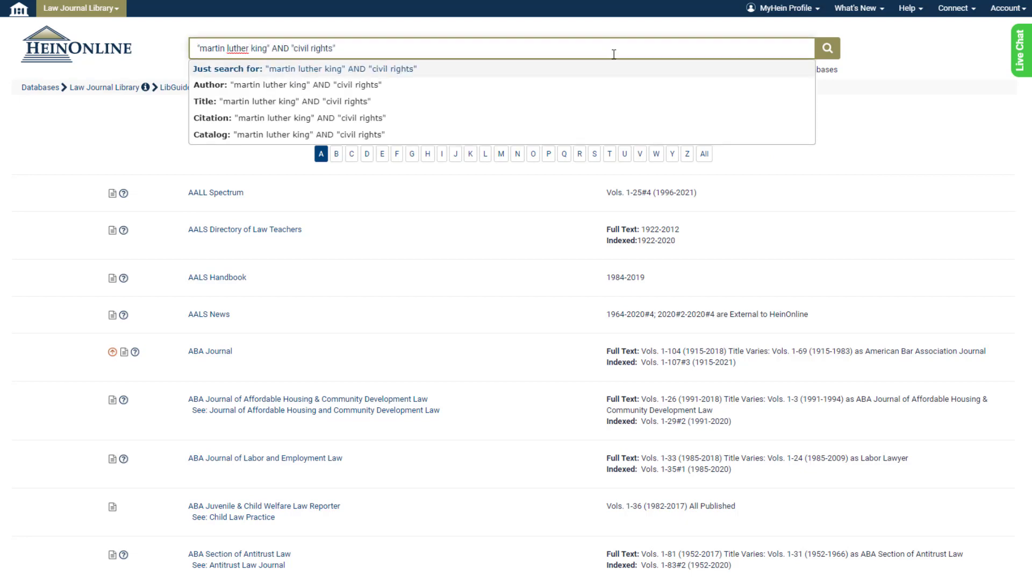
click(819, 54)
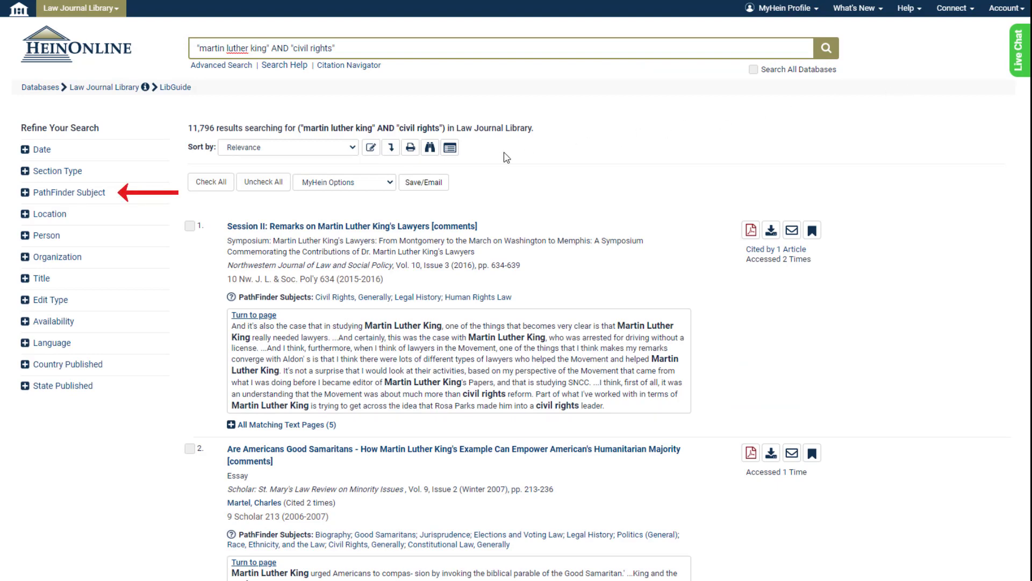
Expand the PathFinder Subject facet, showing options like Civil Rights, Generally (2613), and scroll the results.
click(85, 192)
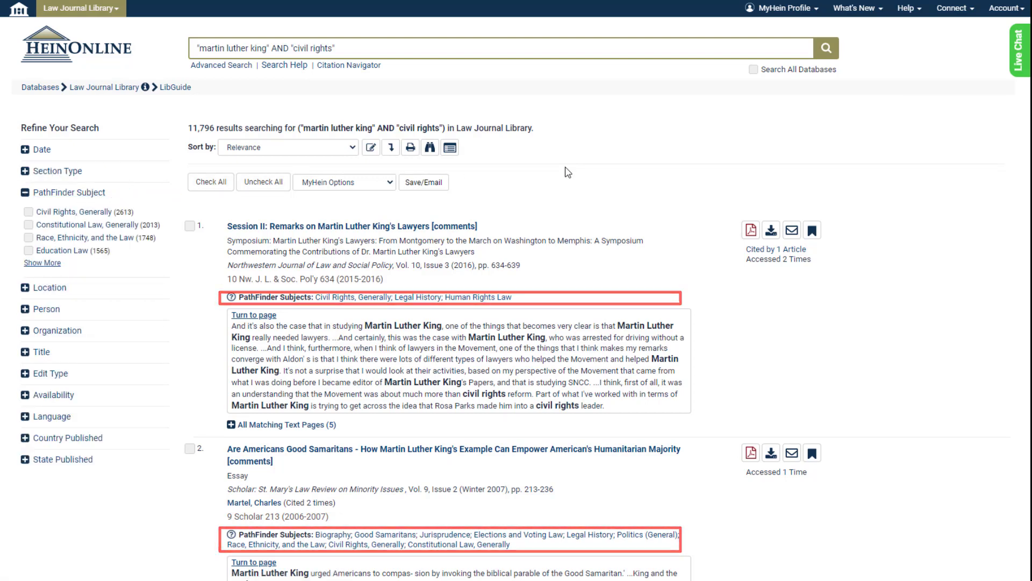
scroll(567, 172, down, 1)
scroll(567, 172, down, 15)
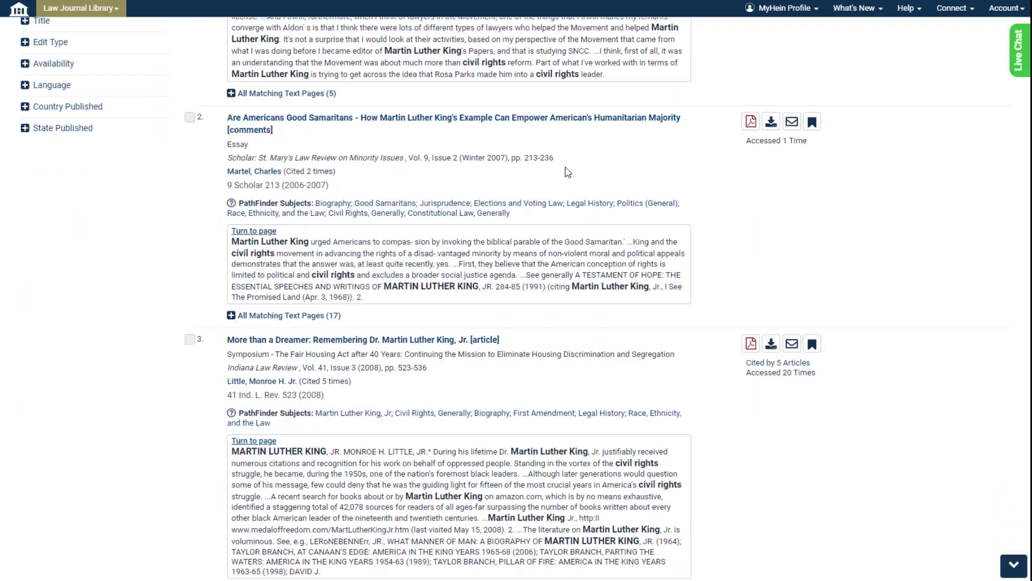
scroll(566, 167, down, 2)
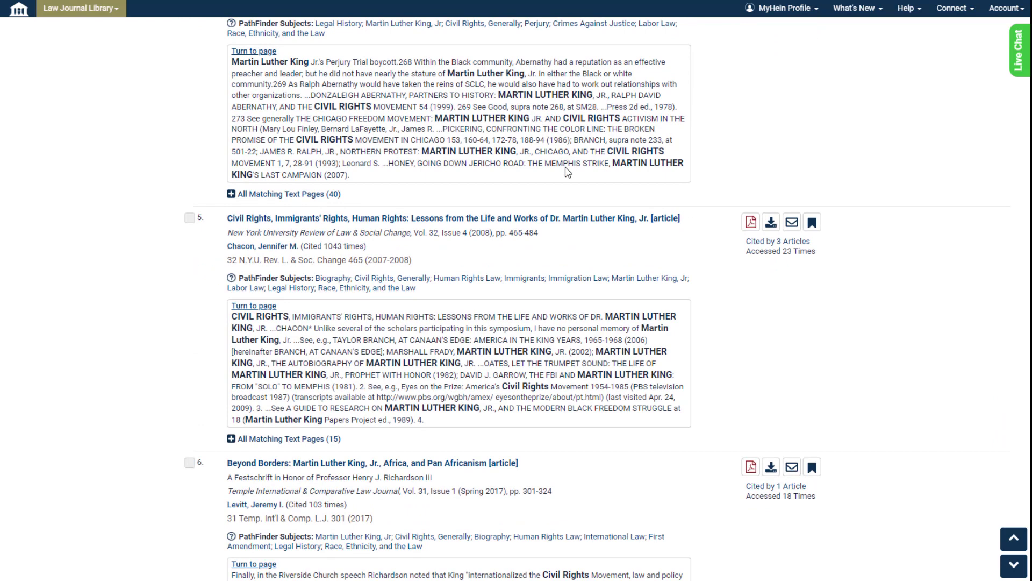
Open result 5, the civil rights article, and review its PathFinder subject hierarchy.
click(581, 218)
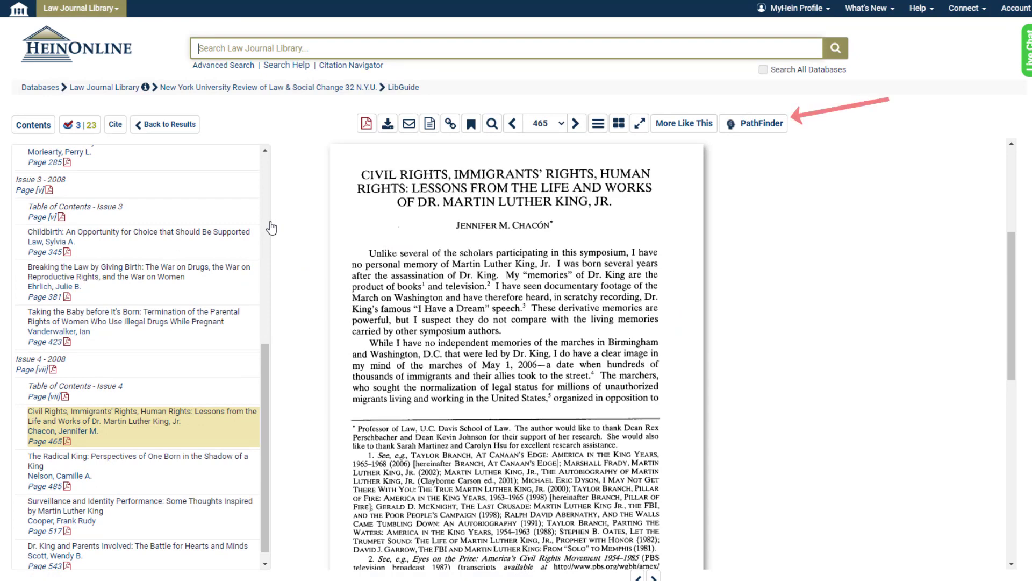
click(758, 128)
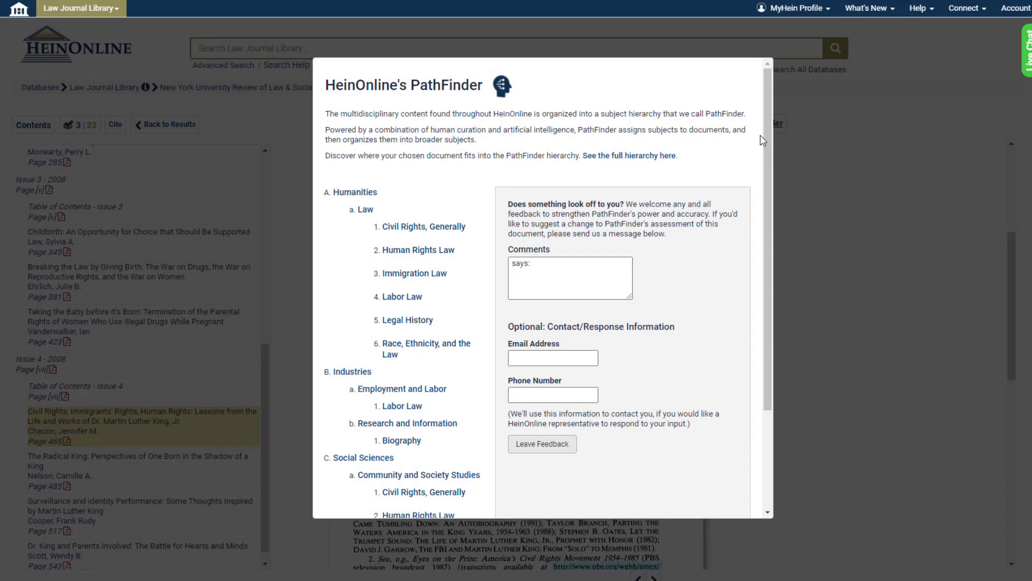
drag(765, 153, 766, 241)
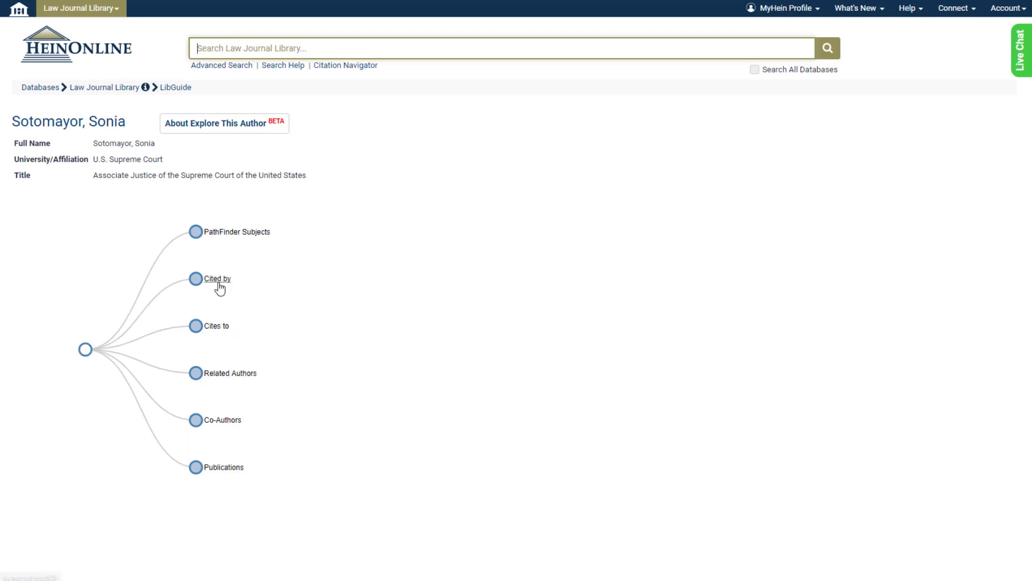
Expand the author's PathFinder Subjects node into ten topics, from Biography to Race And Ethnicity.
click(214, 235)
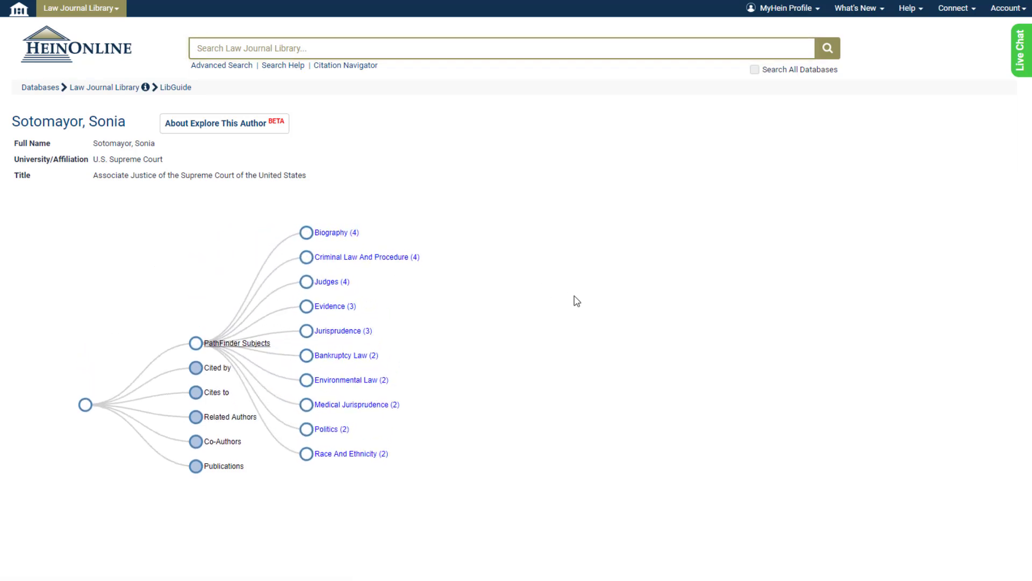